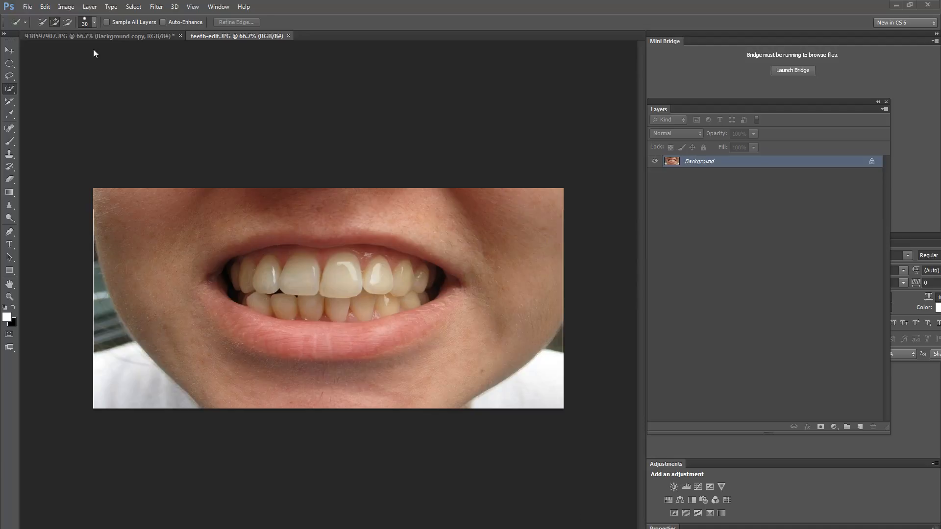
Compare the whitened example photo 938597907.JPG with the unedited teeth-edit.JPG
{"action": "left_click", "coordinate": [104, 37]}
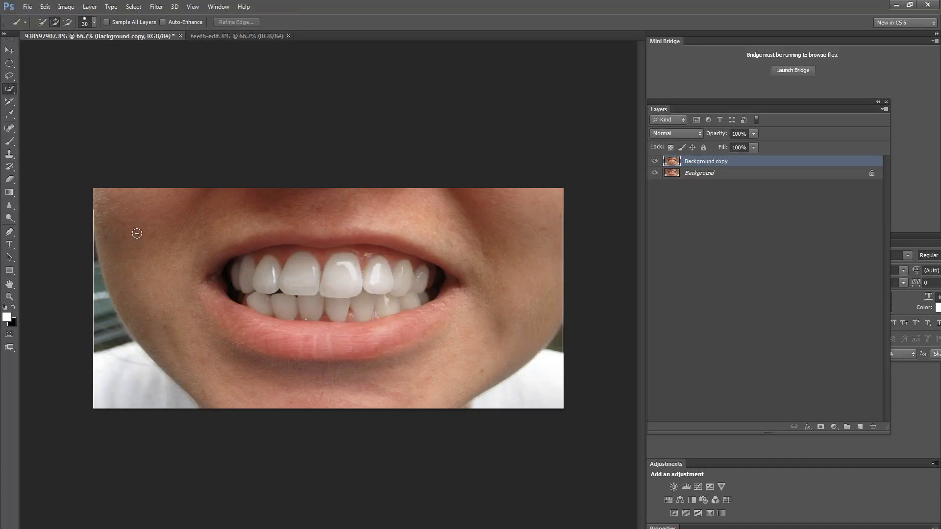
{"action": "left_click", "coordinate": [200, 37]}
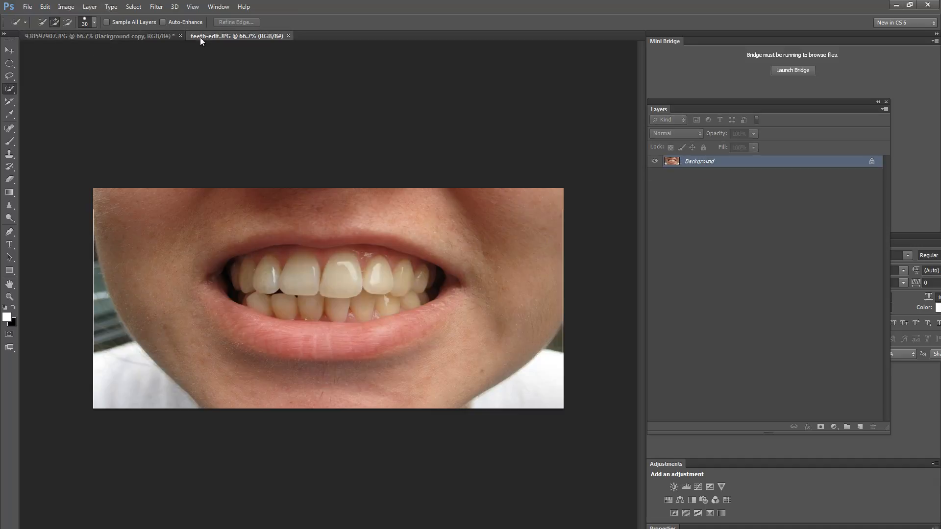
{"action": "left_click", "coordinate": [108, 38]}
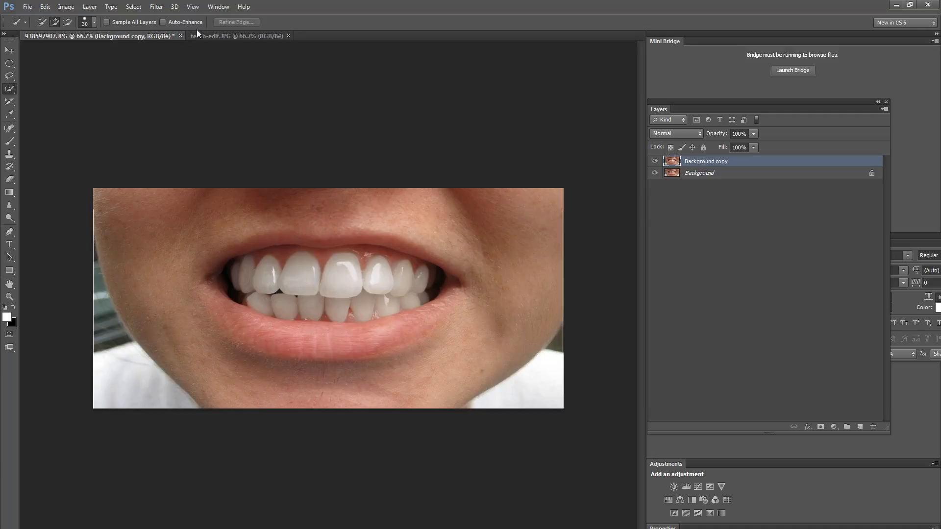
{"action": "left_click", "coordinate": [209, 38]}
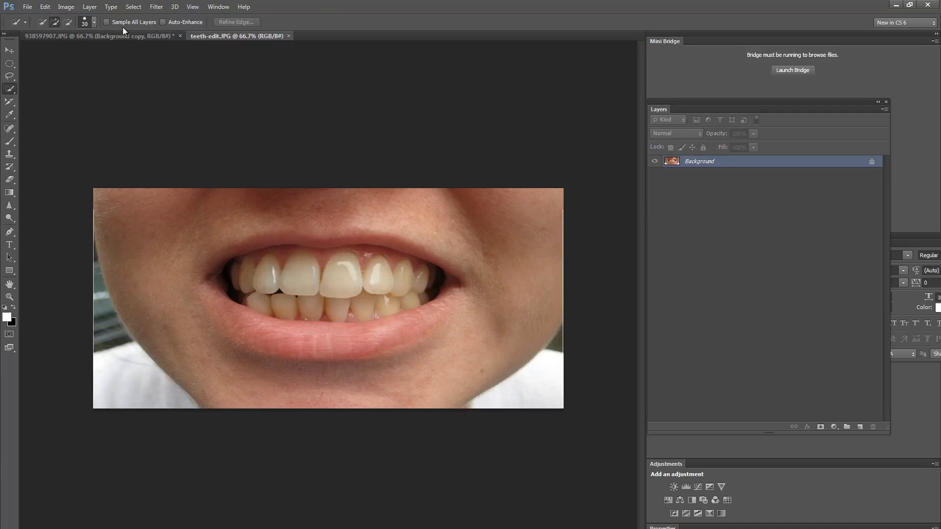
{"action": "left_click", "coordinate": [60, 35]}
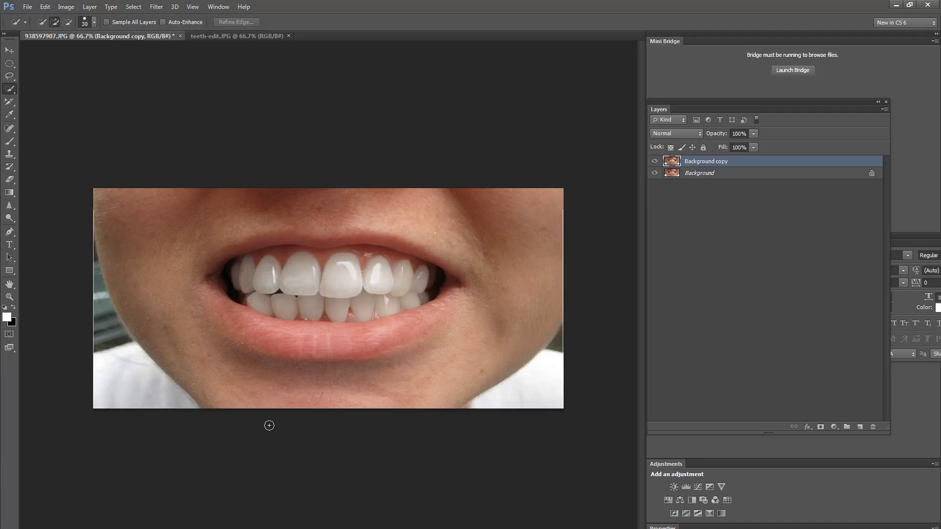
{"action": "left_click", "coordinate": [207, 36]}
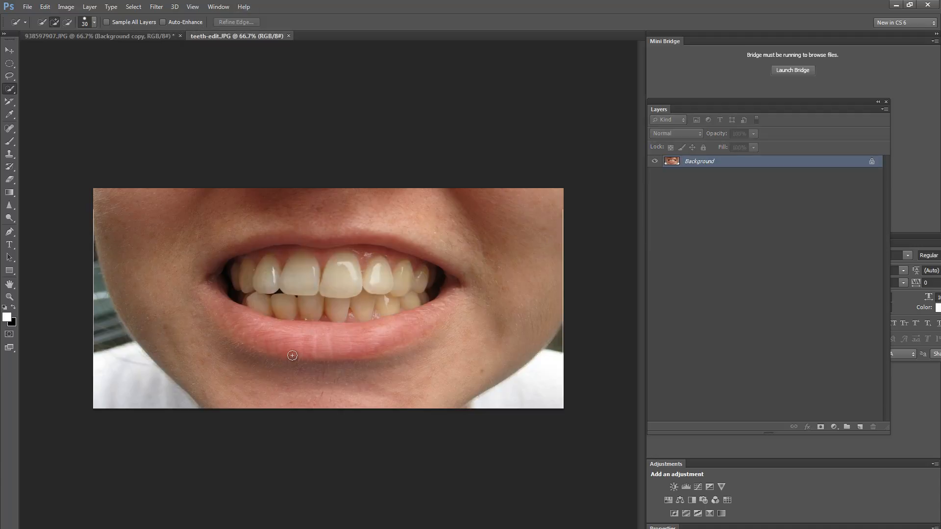
{"action": "left_click", "coordinate": [101, 36]}
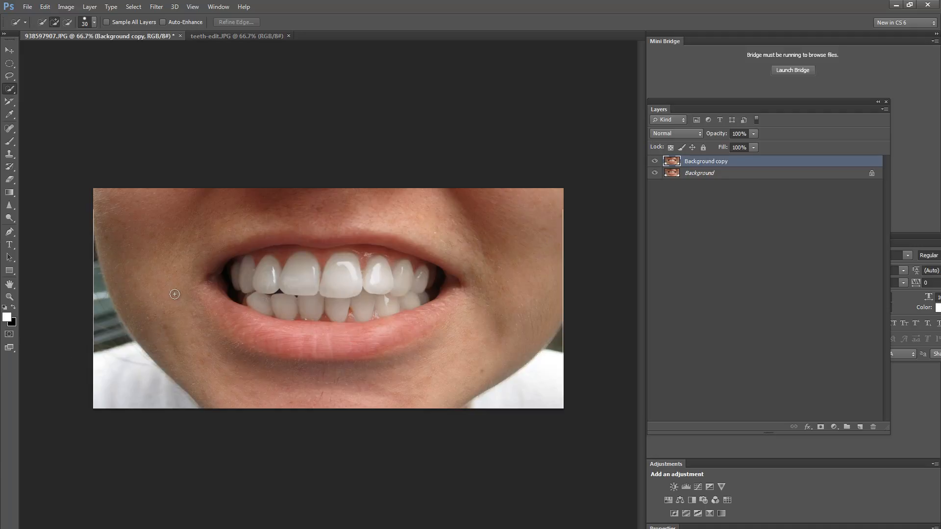
{"action": "left_click", "coordinate": [219, 36]}
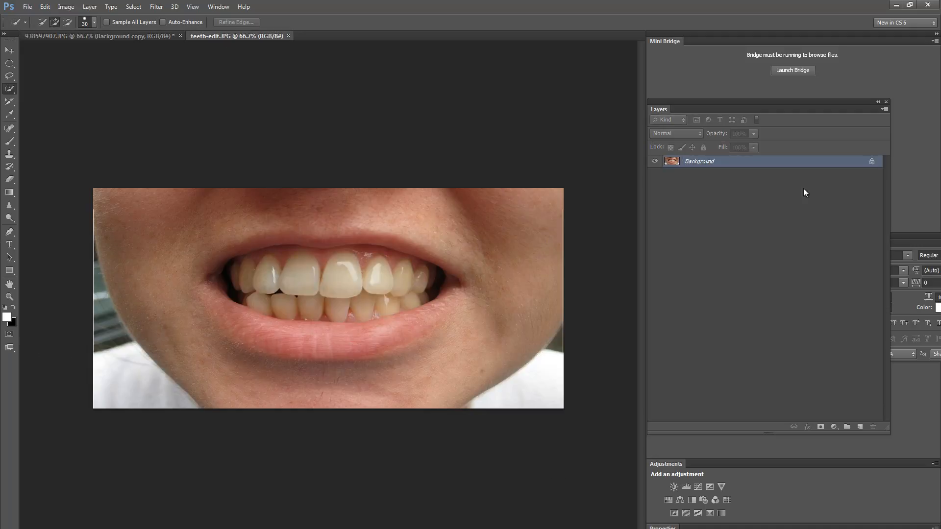
Duplicate the Background layer of teeth-edit.JPG as a new layer named "white teeth"
{"action": "right_click", "coordinate": [758, 166]}
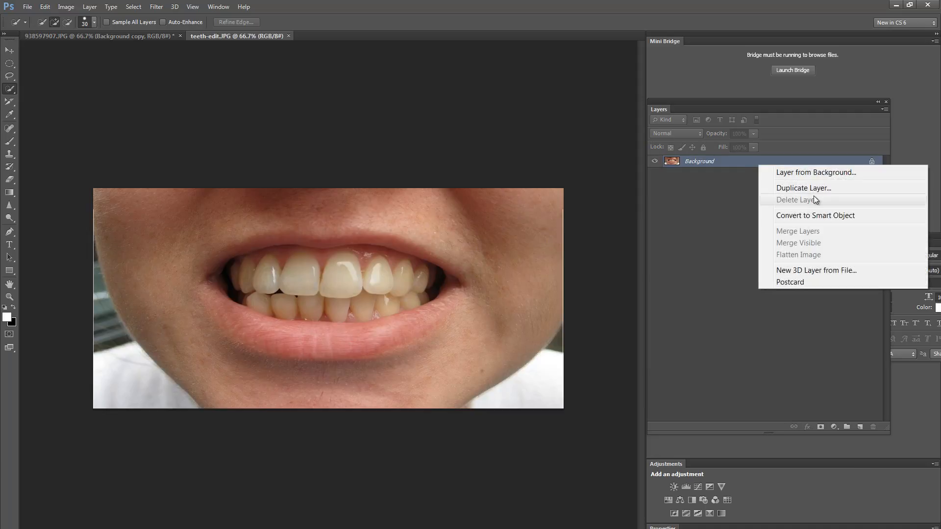
{"action": "left_click", "coordinate": [817, 189]}
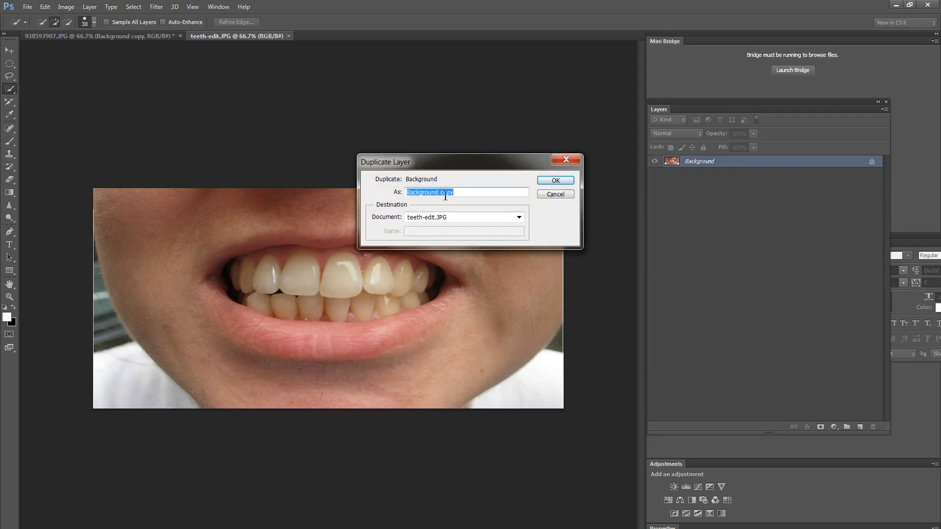
{"action": "type", "text": "white teeth"}
{"action": "left_click", "coordinate": [553, 179]}
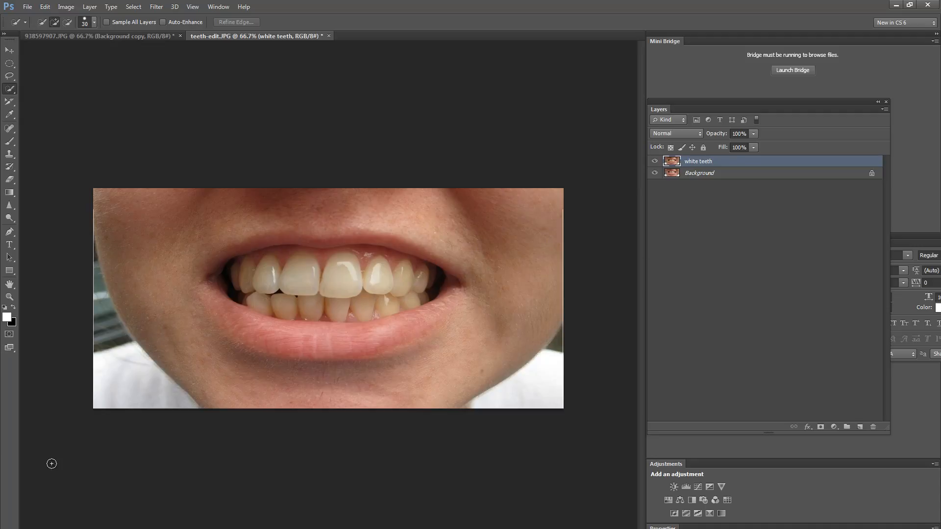
{"action": "right_click", "coordinate": [8, 90]}
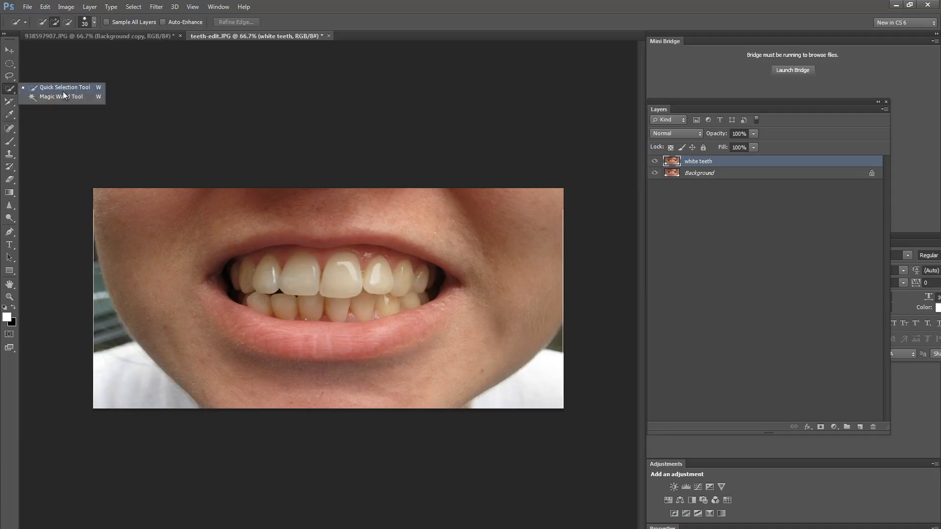
{"action": "left_click", "coordinate": [63, 91]}
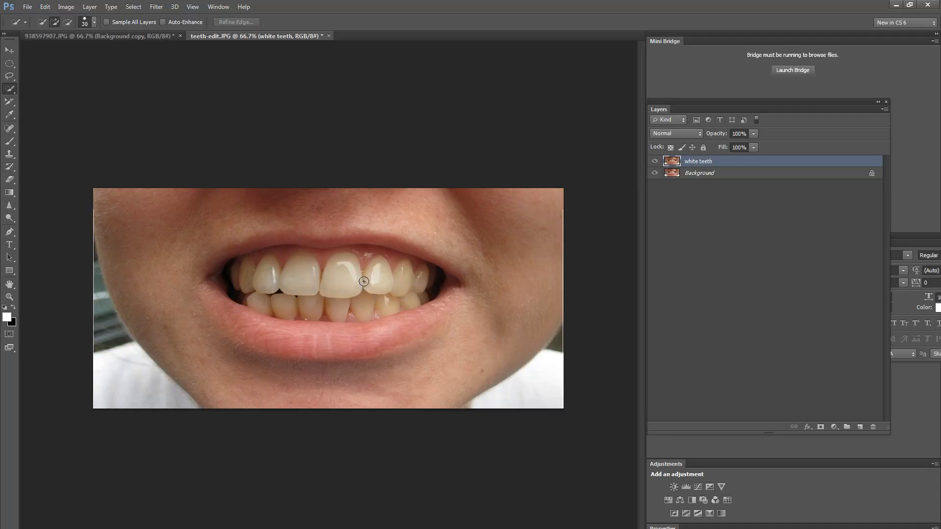
Enter Quick Mask mode and set the Brush tool's hardness to 11%
{"action": "left_click", "coordinate": [8, 334]}
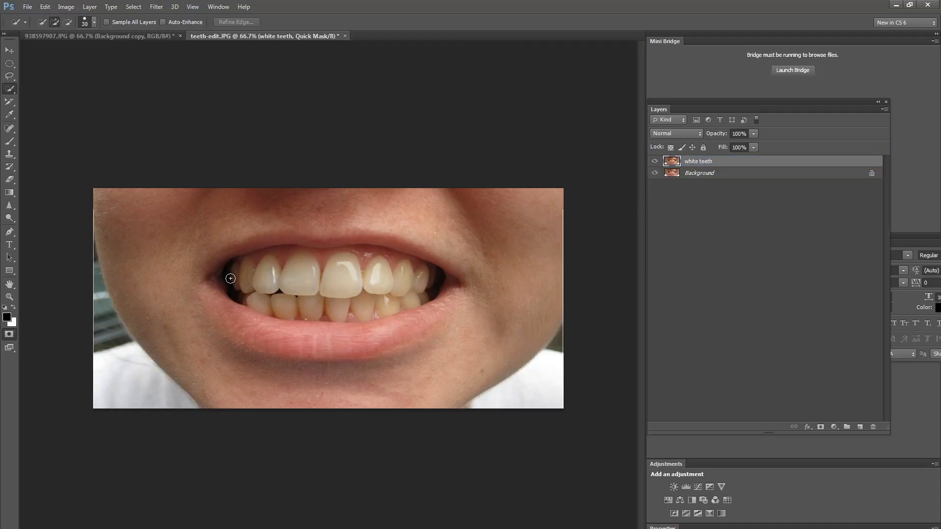
{"action": "left_click", "coordinate": [11, 141]}
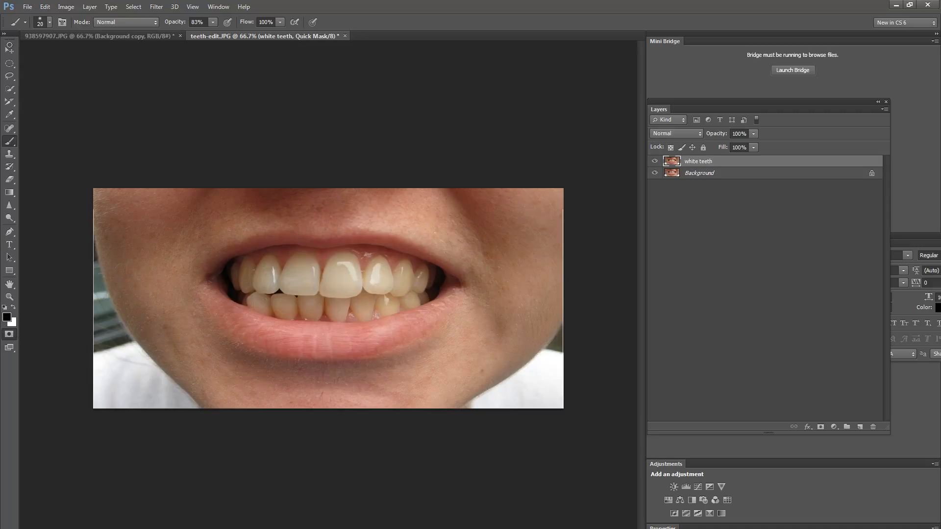
{"action": "left_click", "coordinate": [49, 22]}
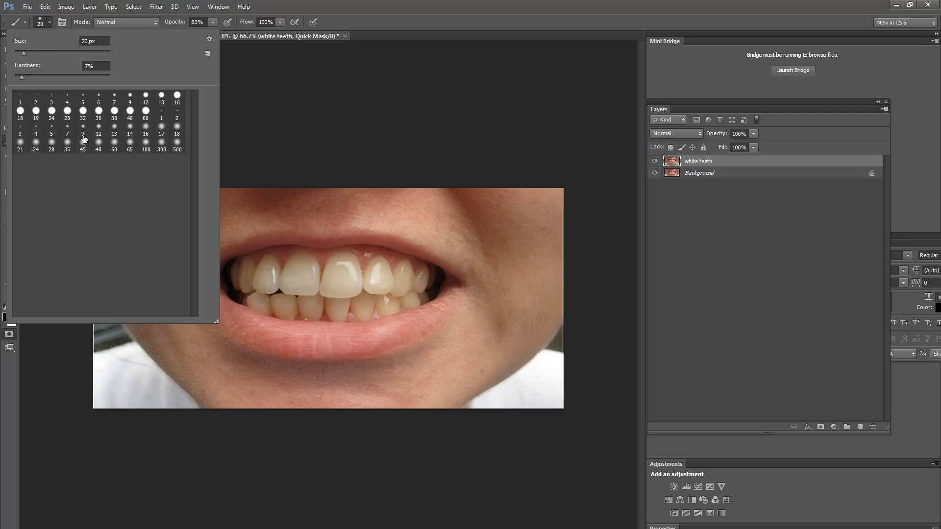
{"action": "left_click_drag", "start_coordinate": [21, 75], "coordinate": [25, 76]}
{"action": "key", "text": "Return"}
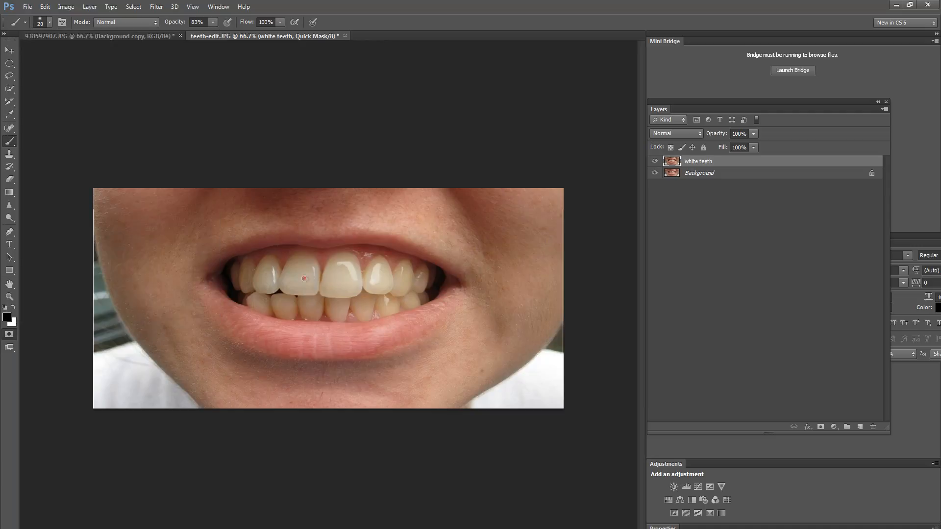
Paint the quick mask over all upper and lower teeth, enlarging the brush to 50 px
{"action": "mouse_move", "coordinate": [297, 281]}
{"action": "left_mouse_down"}
{"action": "mouse_move", "coordinate": [307, 279]}
{"action": "mouse_move", "coordinate": [295, 291]}
{"action": "mouse_move", "coordinate": [319, 293]}
{"action": "mouse_move", "coordinate": [285, 289]}
{"action": "mouse_move", "coordinate": [311, 284]}
{"action": "mouse_move", "coordinate": [296, 273]}
{"action": "mouse_move", "coordinate": [318, 286]}
{"action": "mouse_move", "coordinate": [301, 260]}
{"action": "mouse_move", "coordinate": [318, 275]}
{"action": "mouse_move", "coordinate": [294, 269]}
{"action": "mouse_move", "coordinate": [304, 262]}
{"action": "mouse_move", "coordinate": [286, 289]}
{"action": "mouse_move", "coordinate": [362, 289]}
{"action": "mouse_move", "coordinate": [353, 273]}
{"action": "mouse_move", "coordinate": [330, 282]}
{"action": "mouse_move", "coordinate": [357, 270]}
{"action": "mouse_move", "coordinate": [346, 256]}
{"action": "mouse_move", "coordinate": [322, 283]}
{"action": "mouse_move", "coordinate": [333, 268]}
{"action": "mouse_move", "coordinate": [392, 287]}
{"action": "mouse_move", "coordinate": [369, 285]}
{"action": "mouse_move", "coordinate": [389, 286]}
{"action": "mouse_move", "coordinate": [381, 262]}
{"action": "mouse_move", "coordinate": [387, 277]}
{"action": "mouse_move", "coordinate": [371, 280]}
{"action": "mouse_move", "coordinate": [378, 264]}
{"action": "mouse_move", "coordinate": [408, 282]}
{"action": "mouse_move", "coordinate": [397, 292]}
{"action": "mouse_move", "coordinate": [408, 268]}
{"action": "mouse_move", "coordinate": [407, 277]}
{"action": "mouse_move", "coordinate": [393, 275]}
{"action": "mouse_move", "coordinate": [403, 291]}
{"action": "mouse_move", "coordinate": [418, 288]}
{"action": "mouse_move", "coordinate": [425, 268]}
{"action": "mouse_move", "coordinate": [407, 301]}
{"action": "mouse_move", "coordinate": [425, 298]}
{"action": "mouse_move", "coordinate": [403, 298]}
{"action": "mouse_move", "coordinate": [411, 303]}
{"action": "mouse_move", "coordinate": [406, 272]}
{"action": "mouse_move", "coordinate": [386, 299]}
{"action": "mouse_move", "coordinate": [397, 309]}
{"action": "mouse_move", "coordinate": [382, 309]}
{"action": "mouse_move", "coordinate": [379, 295]}
{"action": "mouse_move", "coordinate": [383, 310]}
{"action": "mouse_move", "coordinate": [364, 307]}
{"action": "mouse_move", "coordinate": [369, 294]}
{"action": "mouse_move", "coordinate": [366, 314]}
{"action": "mouse_move", "coordinate": [369, 301]}
{"action": "mouse_move", "coordinate": [357, 300]}
{"action": "mouse_move", "coordinate": [362, 314]}
{"action": "mouse_move", "coordinate": [354, 305]}
{"action": "left_mouse_up"}
{"action": "key", "text": "bracketright"}
{"action": "key", "text": "bracketright"}
{"action": "key", "text": "bracketright"}
{"action": "key", "text": "bracketright"}
{"action": "key", "text": "bracketright"}
{"action": "mouse_move", "coordinate": [348, 296]}
{"action": "left_mouse_down"}
{"action": "mouse_move", "coordinate": [331, 300]}
{"action": "mouse_move", "coordinate": [342, 317]}
{"action": "mouse_move", "coordinate": [341, 294]}
{"action": "mouse_move", "coordinate": [321, 295]}
{"action": "mouse_move", "coordinate": [316, 315]}
{"action": "mouse_move", "coordinate": [306, 291]}
{"action": "mouse_move", "coordinate": [307, 315]}
{"action": "left_mouse_up"}
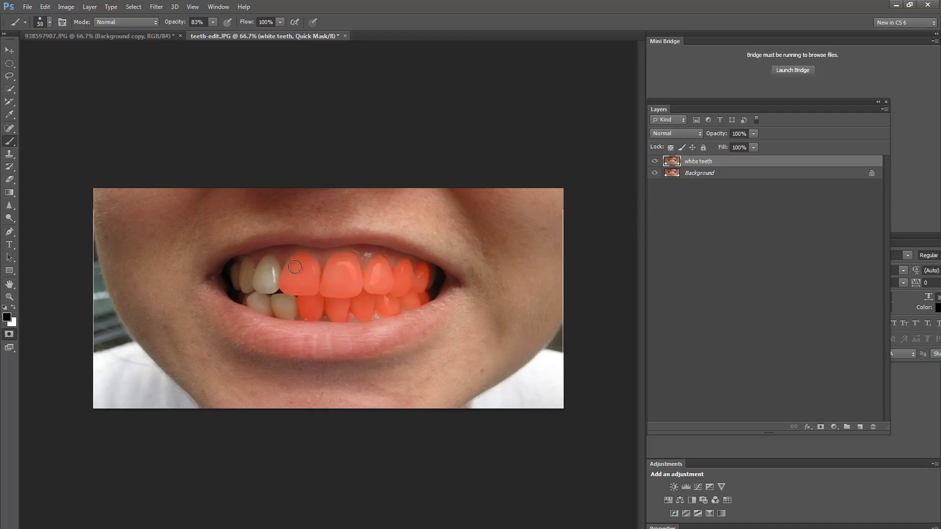
{"action": "mouse_move", "coordinate": [296, 267]}
{"action": "left_mouse_down"}
{"action": "mouse_move", "coordinate": [287, 287]}
{"action": "mouse_move", "coordinate": [313, 268]}
{"action": "mouse_move", "coordinate": [310, 260]}
{"action": "mouse_move", "coordinate": [273, 290]}
{"action": "mouse_move", "coordinate": [260, 288]}
{"action": "mouse_move", "coordinate": [271, 265]}
{"action": "mouse_move", "coordinate": [275, 273]}
{"action": "mouse_move", "coordinate": [266, 270]}
{"action": "mouse_move", "coordinate": [256, 286]}
{"action": "mouse_move", "coordinate": [264, 270]}
{"action": "mouse_move", "coordinate": [243, 292]}
{"action": "mouse_move", "coordinate": [244, 260]}
{"action": "mouse_move", "coordinate": [237, 293]}
{"action": "mouse_move", "coordinate": [238, 270]}
{"action": "mouse_move", "coordinate": [248, 273]}
{"action": "mouse_move", "coordinate": [246, 264]}
{"action": "mouse_move", "coordinate": [268, 310]}
{"action": "mouse_move", "coordinate": [256, 303]}
{"action": "mouse_move", "coordinate": [249, 297]}
{"action": "mouse_move", "coordinate": [280, 298]}
{"action": "mouse_move", "coordinate": [298, 305]}
{"action": "mouse_move", "coordinate": [280, 313]}
{"action": "mouse_move", "coordinate": [294, 314]}
{"action": "mouse_move", "coordinate": [279, 310]}
{"action": "mouse_move", "coordinate": [292, 301]}
{"action": "mouse_move", "coordinate": [280, 301]}
{"action": "mouse_move", "coordinate": [294, 301]}
{"action": "left_mouse_up"}
{"action": "mouse_move", "coordinate": [350, 282]}
{"action": "left_mouse_down"}
{"action": "mouse_move", "coordinate": [337, 259]}
{"action": "mouse_move", "coordinate": [353, 261]}
{"action": "mouse_move", "coordinate": [356, 290]}
{"action": "mouse_move", "coordinate": [373, 282]}
{"action": "mouse_move", "coordinate": [379, 263]}
{"action": "mouse_move", "coordinate": [377, 291]}
{"action": "left_mouse_up"}
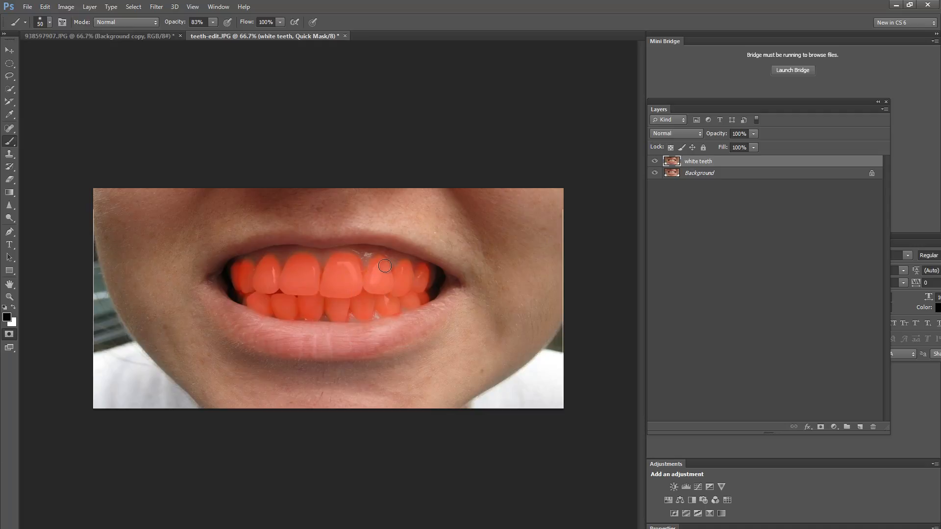
Raise the brush opacity to 100% and paint over the teeth again to make the mask solid
{"action": "left_click", "coordinate": [212, 22]}
{"action": "left_click_drag", "start_coordinate": [210, 31], "coordinate": [223, 31]}
{"action": "left_click", "coordinate": [408, 279]}
{"action": "mouse_move", "coordinate": [404, 269]}
{"action": "left_mouse_down"}
{"action": "mouse_move", "coordinate": [391, 308]}
{"action": "mouse_move", "coordinate": [413, 300]}
{"action": "mouse_move", "coordinate": [371, 296]}
{"action": "mouse_move", "coordinate": [367, 311]}
{"action": "mouse_move", "coordinate": [364, 298]}
{"action": "mouse_move", "coordinate": [339, 313]}
{"action": "mouse_move", "coordinate": [343, 266]}
{"action": "mouse_move", "coordinate": [315, 304]}
{"action": "mouse_move", "coordinate": [261, 306]}
{"action": "mouse_move", "coordinate": [250, 297]}
{"action": "mouse_move", "coordinate": [247, 272]}
{"action": "mouse_move", "coordinate": [271, 278]}
{"action": "mouse_move", "coordinate": [268, 287]}
{"action": "mouse_move", "coordinate": [278, 281]}
{"action": "left_mouse_up"}
Switch to white with a 15 px brush and erase mask spill along the gums and lower tooth edges
{"action": "left_click", "coordinate": [13, 310]}
{"action": "key", "text": "bracketleft"}
{"action": "key", "text": "bracketleft"}
{"action": "key", "text": "bracketleft"}
{"action": "key", "text": "bracketleft"}
{"action": "key", "text": "bracketleft"}
{"action": "left_click", "coordinate": [50, 22]}
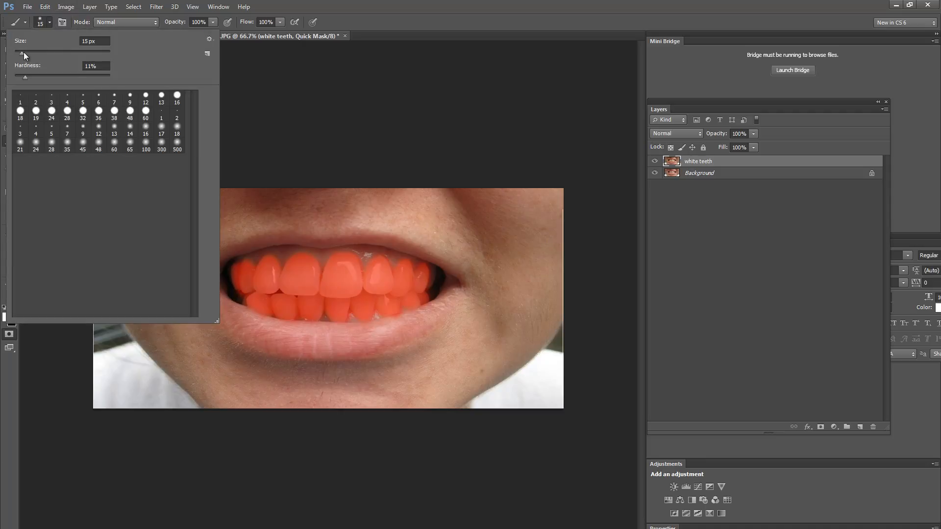
{"action": "left_click", "coordinate": [307, 126]}
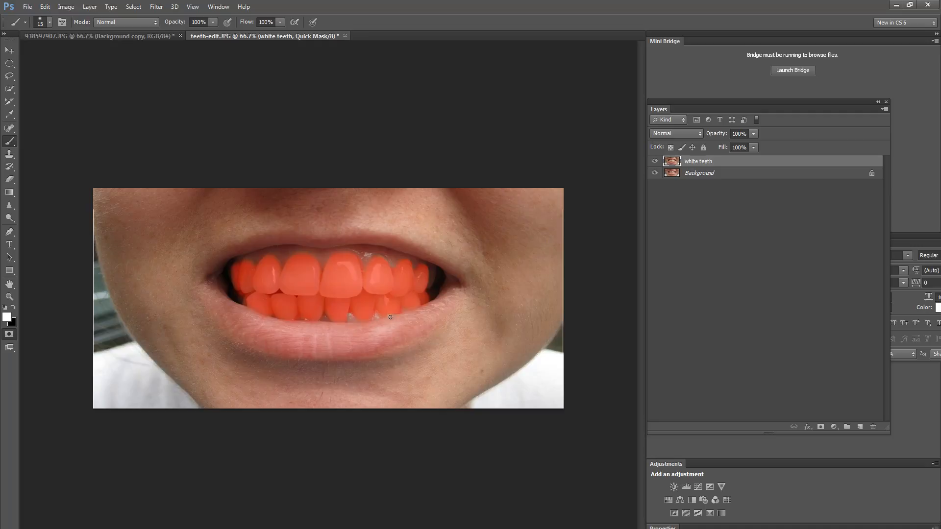
{"action": "left_click_drag", "start_coordinate": [400, 313], "coordinate": [375, 322]}
Clean up the remaining mask edges around the gums and between the teeth with a white 20 px brush
{"action": "left_click", "coordinate": [13, 307]}
{"action": "left_click", "coordinate": [14, 307]}
{"action": "left_click", "coordinate": [10, 296]}
{"action": "left_click", "coordinate": [301, 299]}
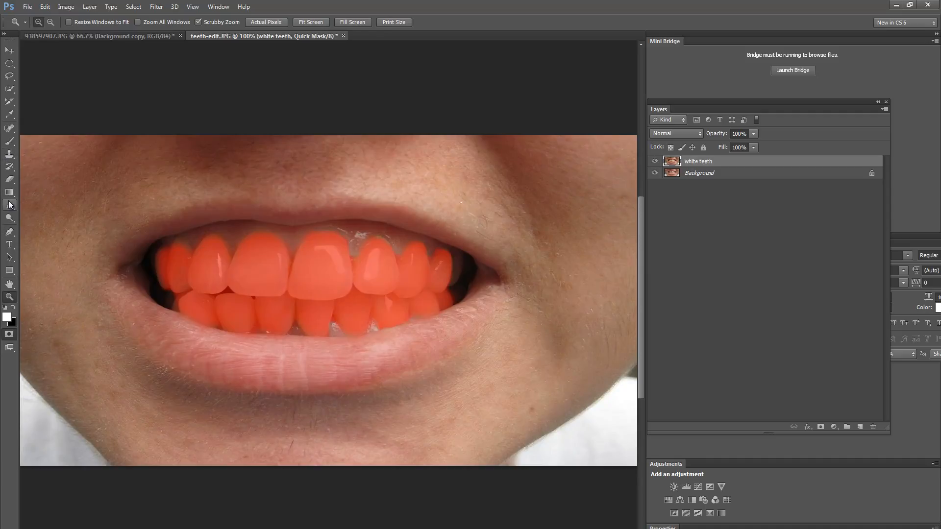
{"action": "left_click", "coordinate": [9, 141]}
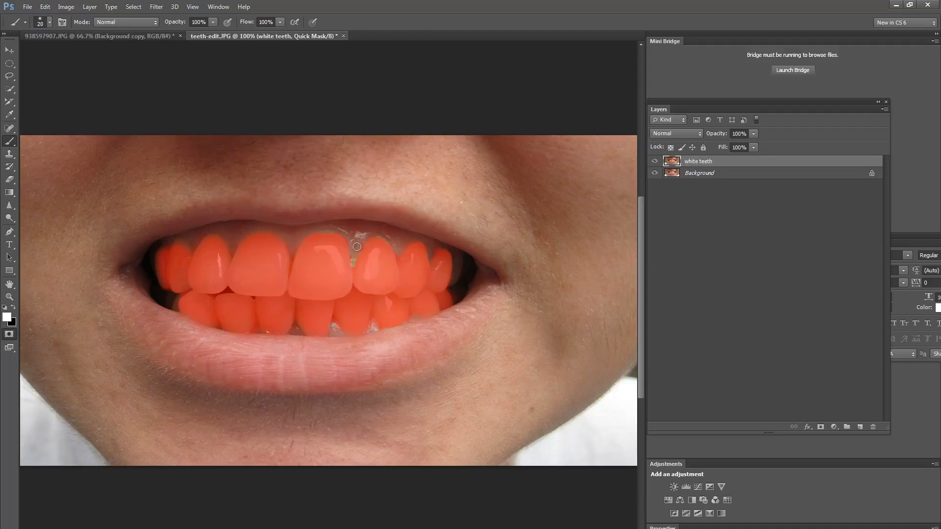
{"action": "key", "text": "bracketright"}
Exit Quick Mask mode and invert the selection so that only the teeth are selected
{"action": "left_click", "coordinate": [9, 334]}
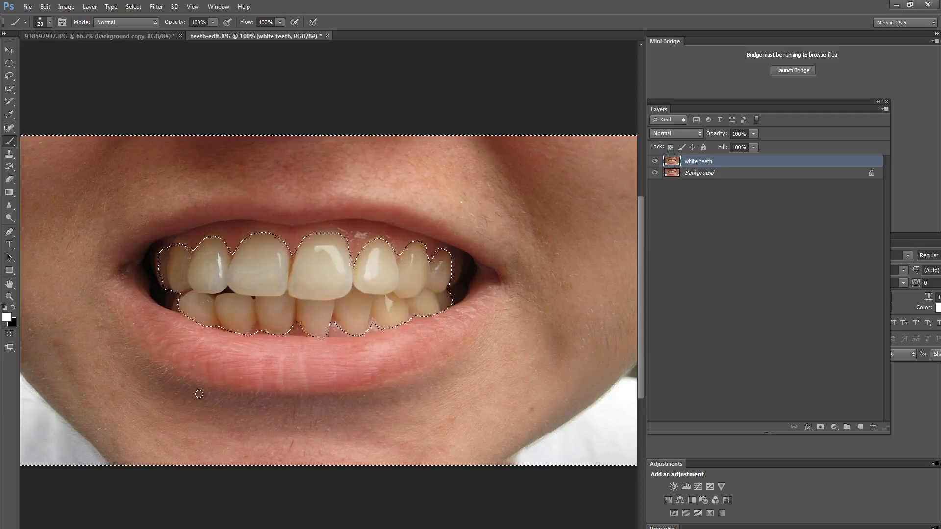
{"action": "left_click", "coordinate": [134, 7]}
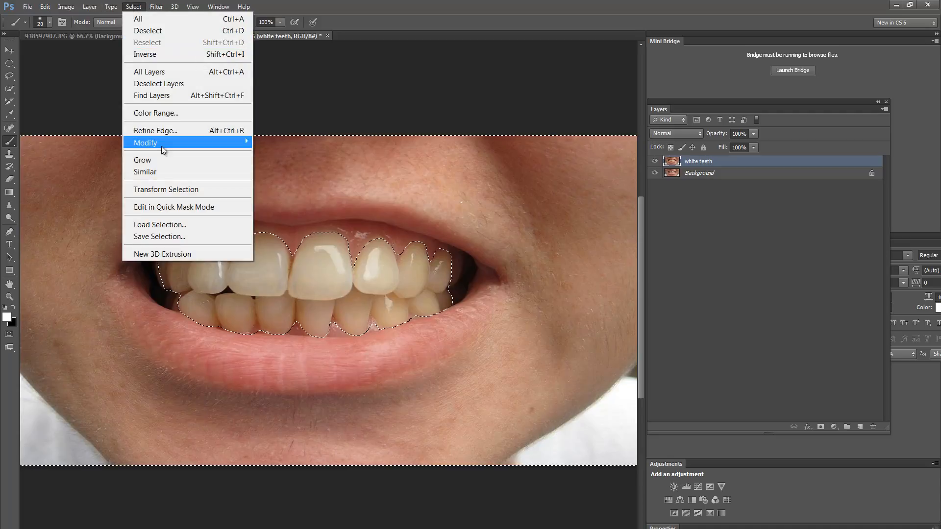
{"action": "left_click", "coordinate": [140, 54]}
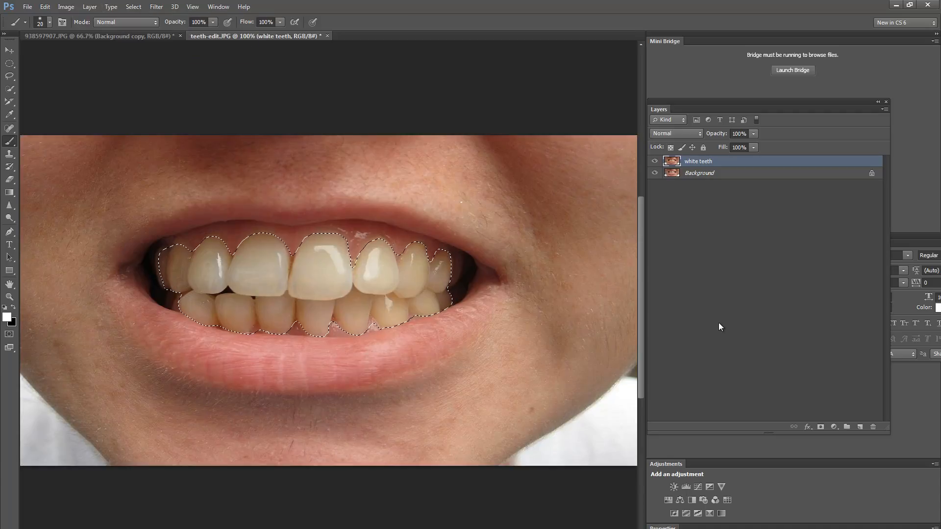
Open a Selective Color adjustment for the teeth and set the Whites to Yellow -91% and Black about -58%
{"action": "left_click", "coordinate": [64, 7]}
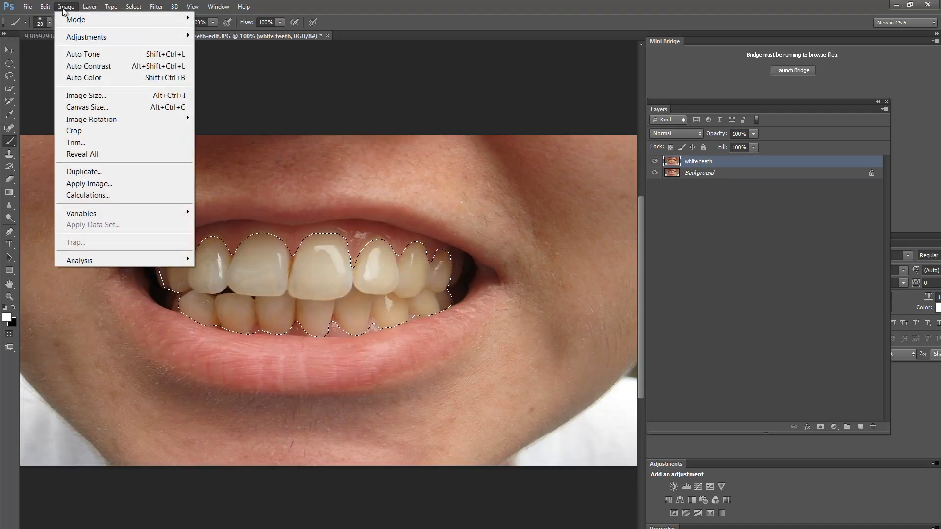
{"action": "mouse_move", "coordinate": [94, 37]}
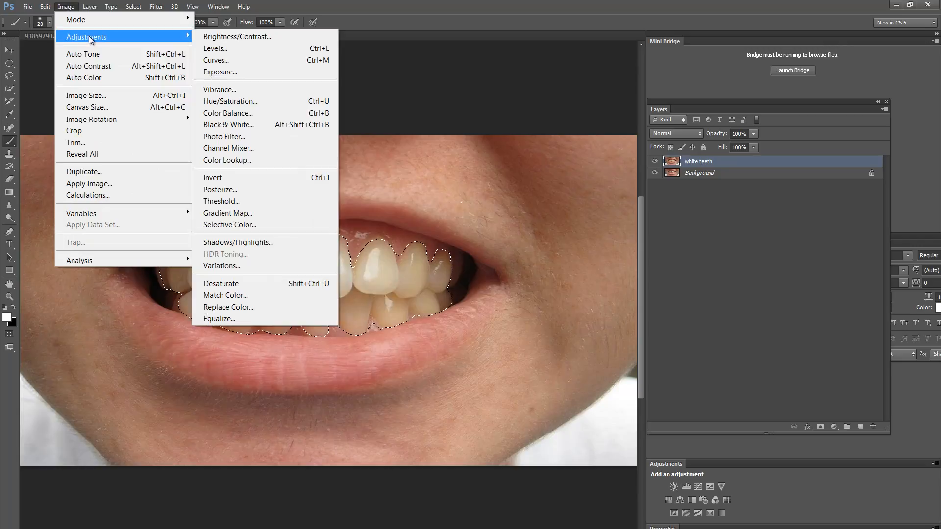
{"action": "left_click", "coordinate": [258, 224]}
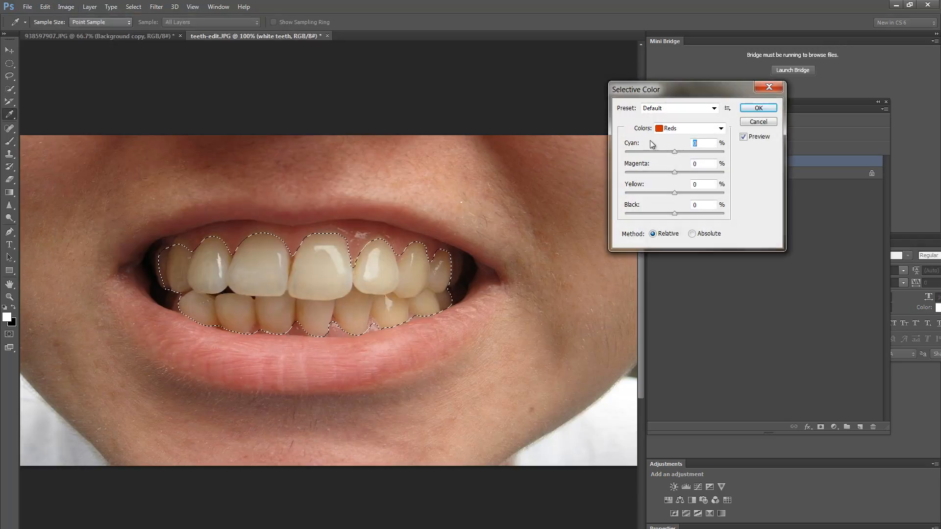
{"action": "left_click", "coordinate": [679, 129]}
{"action": "left_click", "coordinate": [678, 195]}
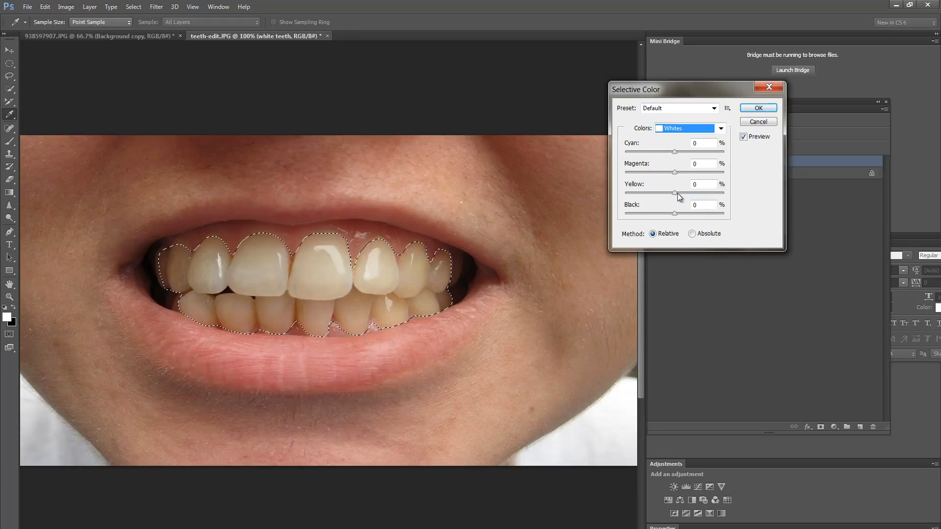
{"action": "left_click_drag", "start_coordinate": [674, 193], "coordinate": [638, 193]}
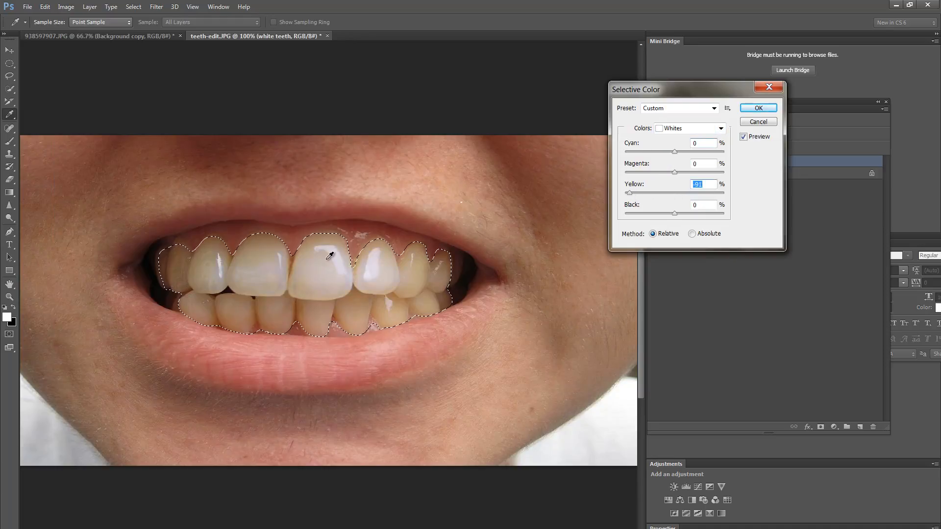
{"action": "left_click_drag", "start_coordinate": [674, 214], "coordinate": [648, 212]}
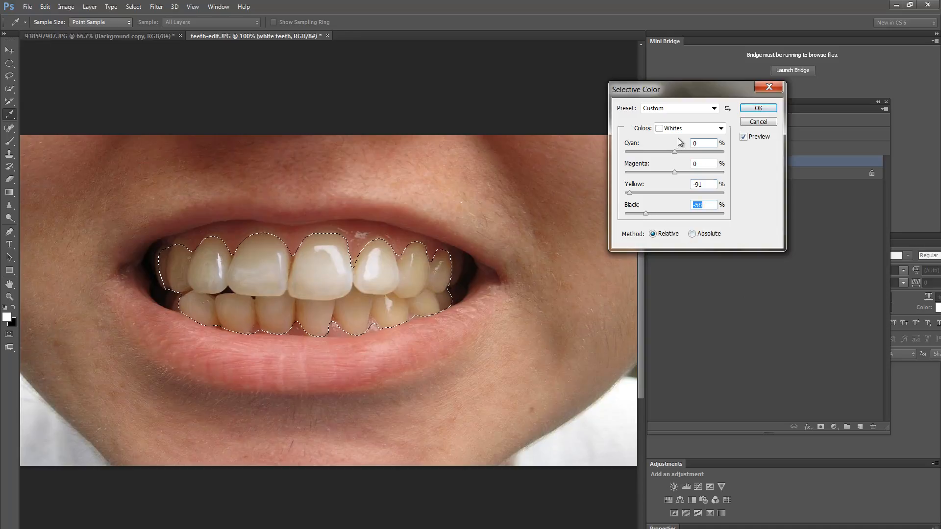
Set the Yellows to Cyan +60%, Magenta +51%, Yellow -64% and Black -51%, and apply the Selective Color adjustment
{"action": "left_click", "coordinate": [686, 129]}
{"action": "left_click", "coordinate": [680, 149]}
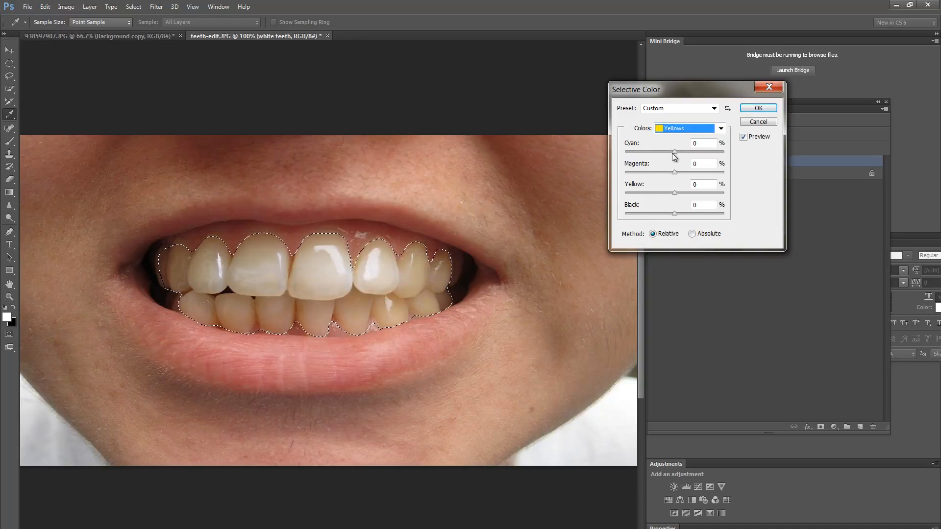
{"action": "left_click_drag", "start_coordinate": [718, 155], "coordinate": [649, 211]}
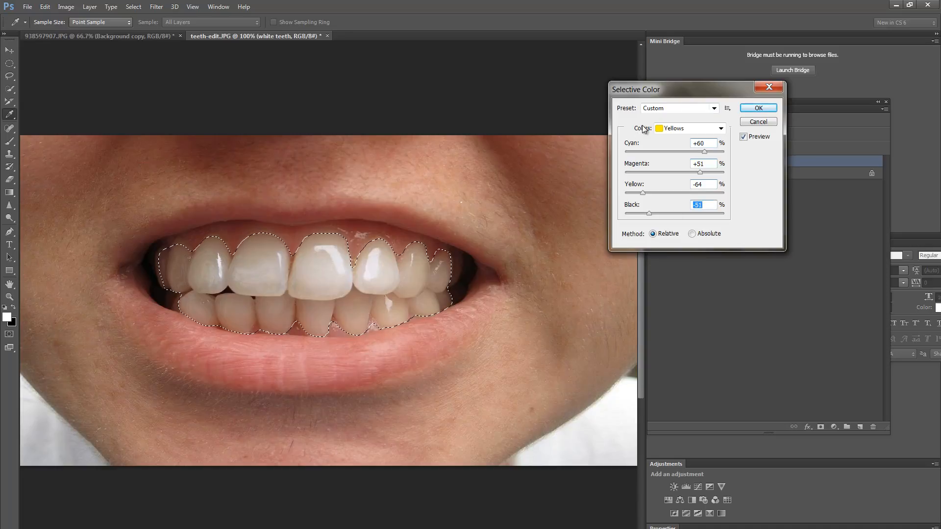
{"action": "left_click", "coordinate": [758, 108]}
{"action": "key", "text": "b"}
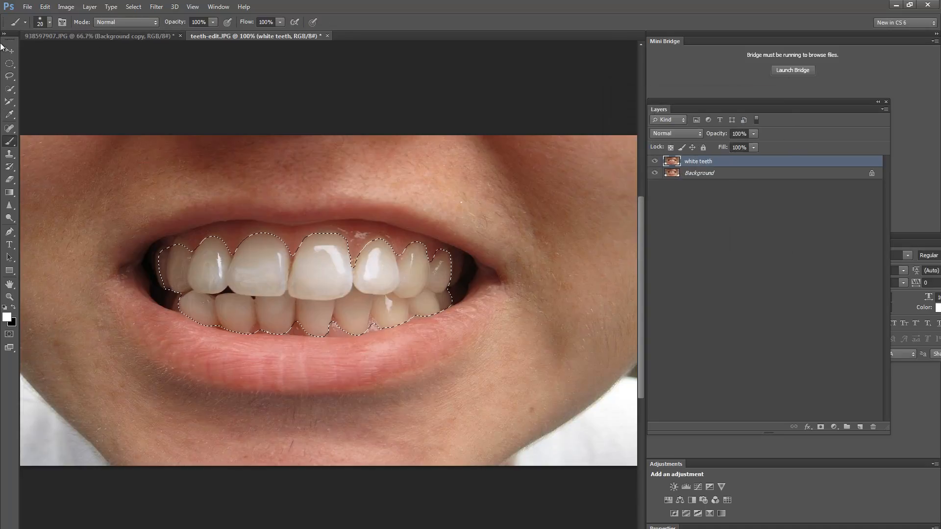
Apply a Hue/Saturation adjustment to the selected teeth, starting from the Old Style preset and raising Lightness to about +7
{"action": "left_click", "coordinate": [58, 10]}
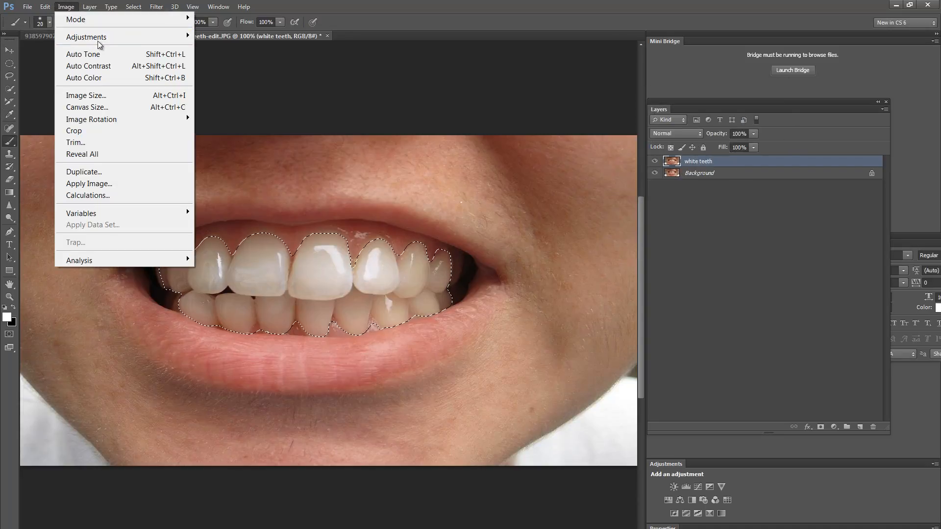
{"action": "mouse_move", "coordinate": [104, 38]}
{"action": "left_click", "coordinate": [242, 102]}
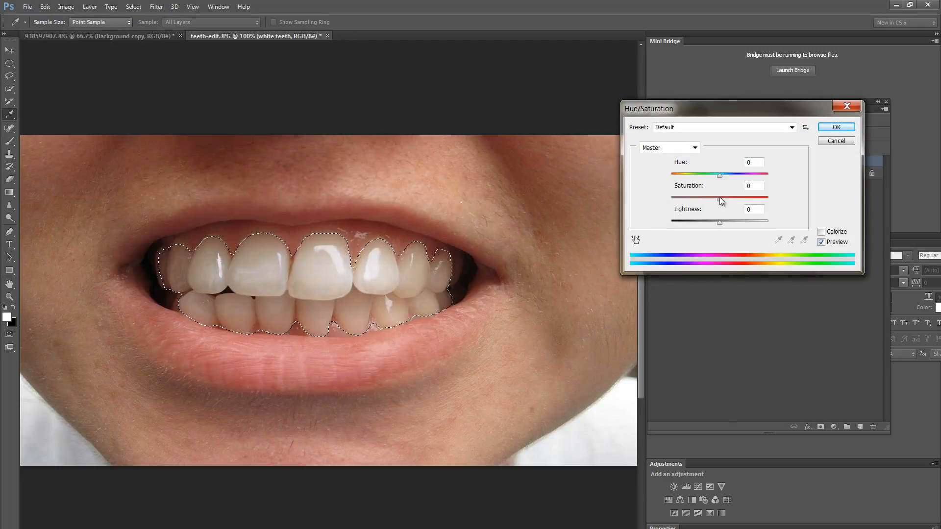
{"action": "left_click_drag", "start_coordinate": [720, 201], "coordinate": [734, 222]}
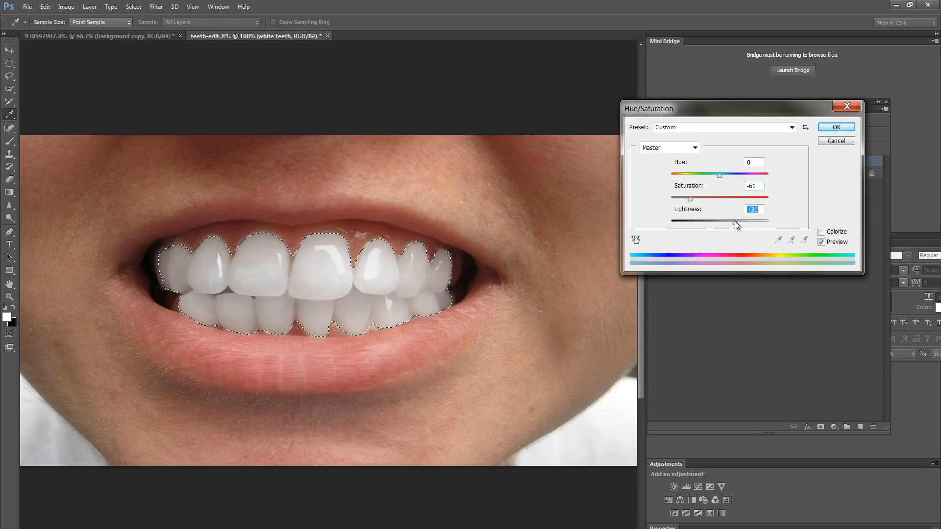
{"action": "left_click", "coordinate": [692, 127]}
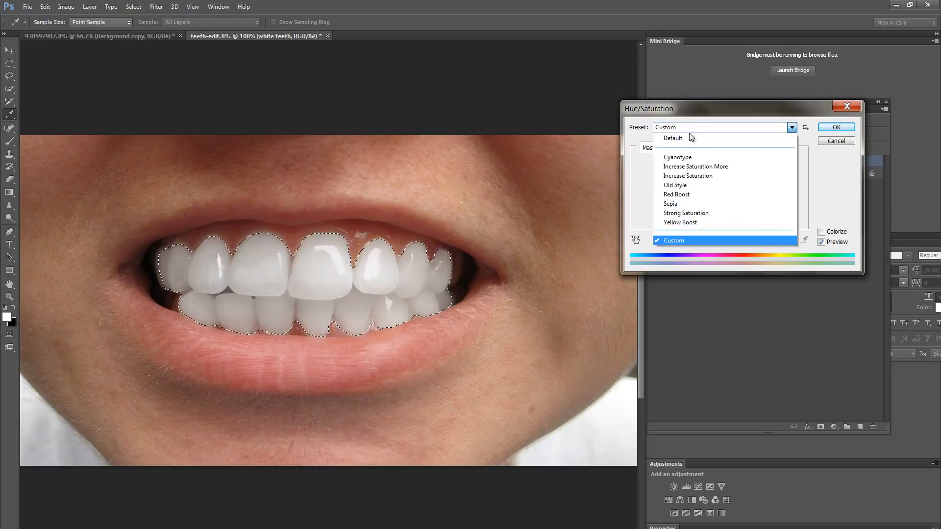
{"action": "left_click", "coordinate": [671, 186]}
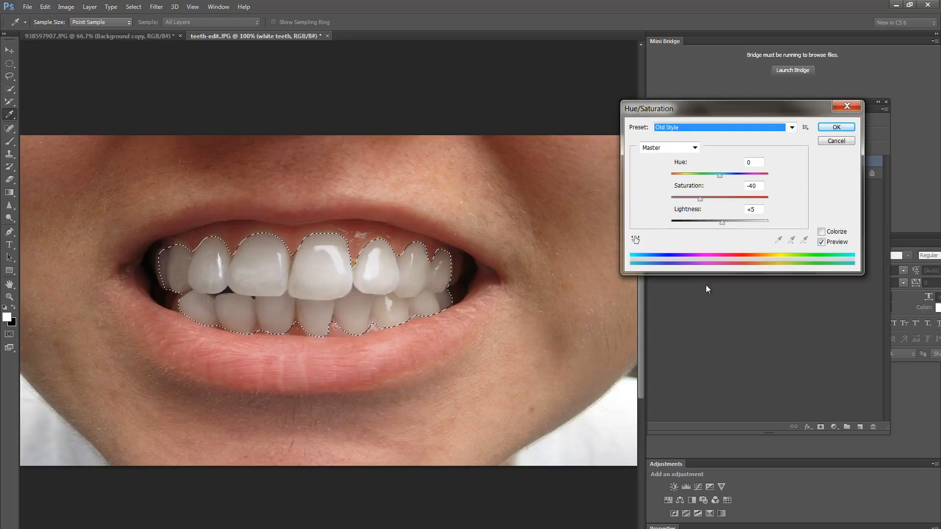
{"action": "mouse_move", "coordinate": [725, 222]}
{"action": "left_mouse_down"}
{"action": "mouse_move", "coordinate": [735, 222]}
{"action": "mouse_move", "coordinate": [723, 219]}
{"action": "left_mouse_up"}
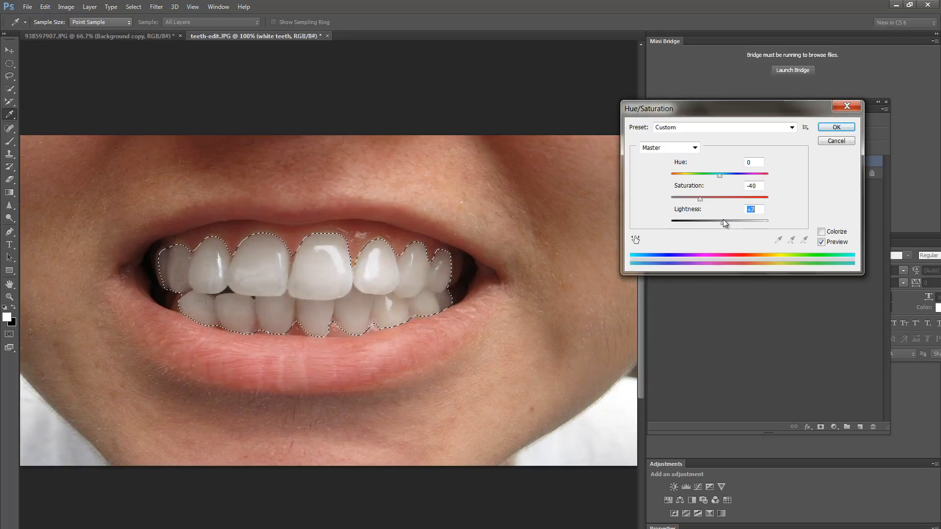
{"action": "left_click", "coordinate": [836, 127]}
{"action": "key", "text": "b"}
{"action": "key", "text": "ctrl+d"}
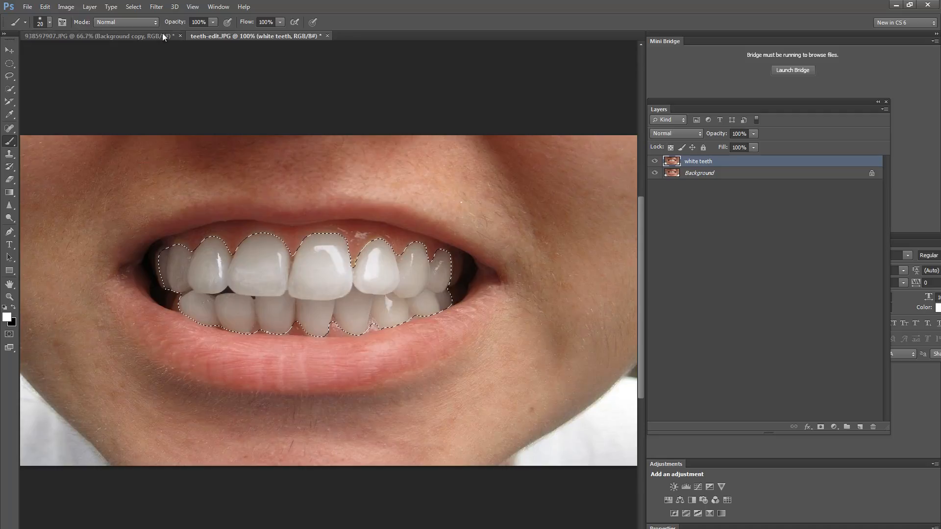
Apply the basic Sharpen filter to the selected teeth on the white teeth layer, keeping the selection active
{"action": "left_click", "coordinate": [156, 7]}
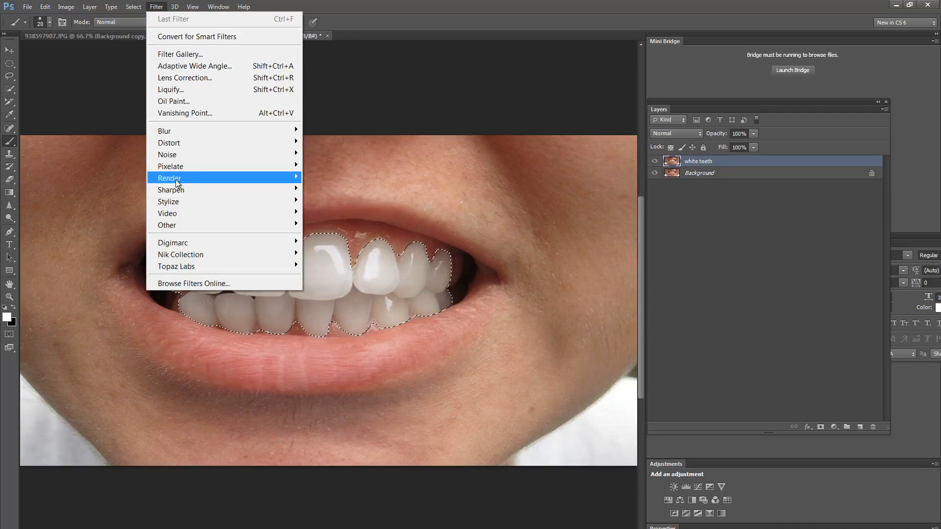
{"action": "mouse_move", "coordinate": [278, 196]}
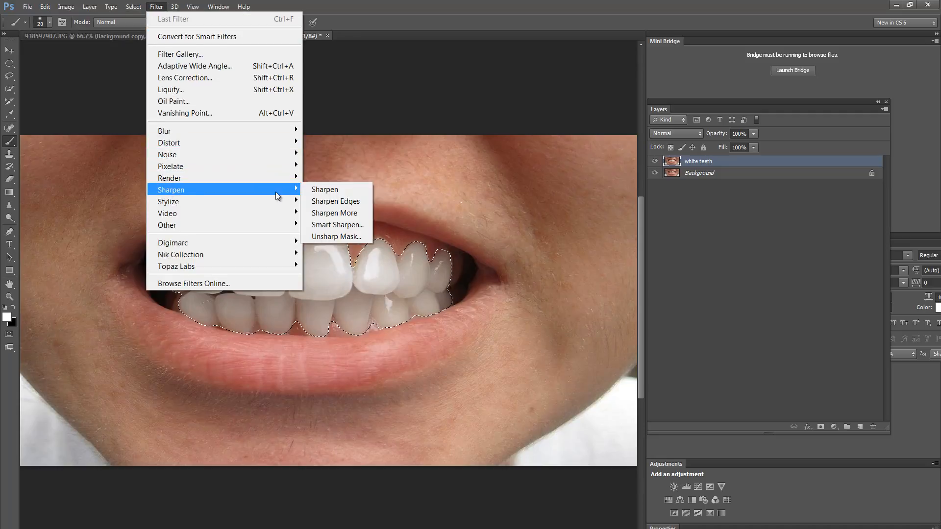
{"action": "left_click", "coordinate": [325, 189]}
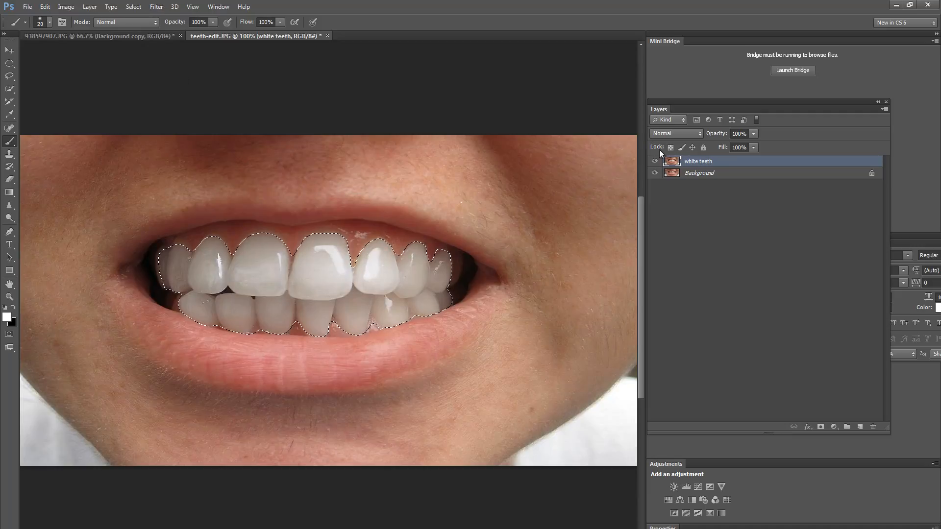
{"action": "key", "text": "ctrl+d"}
{"action": "key", "text": "ctrl+shift+d"}
Apply Smart Sharpen to the teeth with an Amount of about 61%, checking the preview, and deselect them
{"action": "left_click", "coordinate": [160, 8]}
{"action": "mouse_move", "coordinate": [166, 191]}
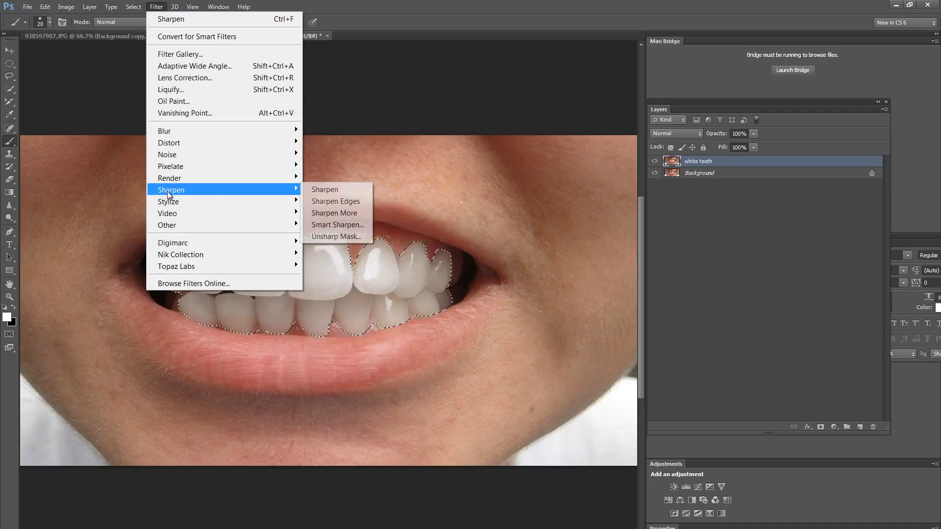
{"action": "left_click", "coordinate": [337, 224]}
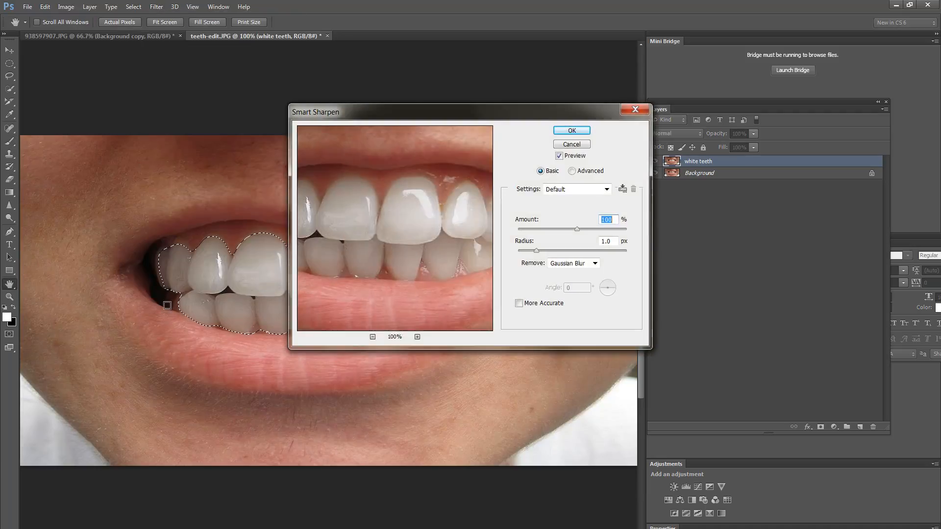
{"action": "left_click_drag", "start_coordinate": [568, 228], "coordinate": [553, 229]}
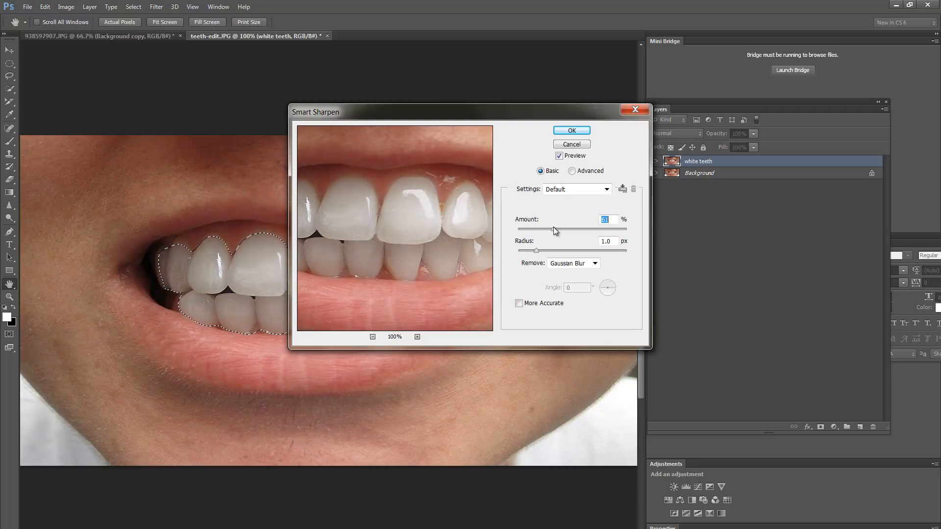
{"action": "left_click", "coordinate": [561, 156]}
{"action": "left_click", "coordinate": [560, 155]}
{"action": "left_click", "coordinate": [570, 130]}
{"action": "key", "text": "b"}
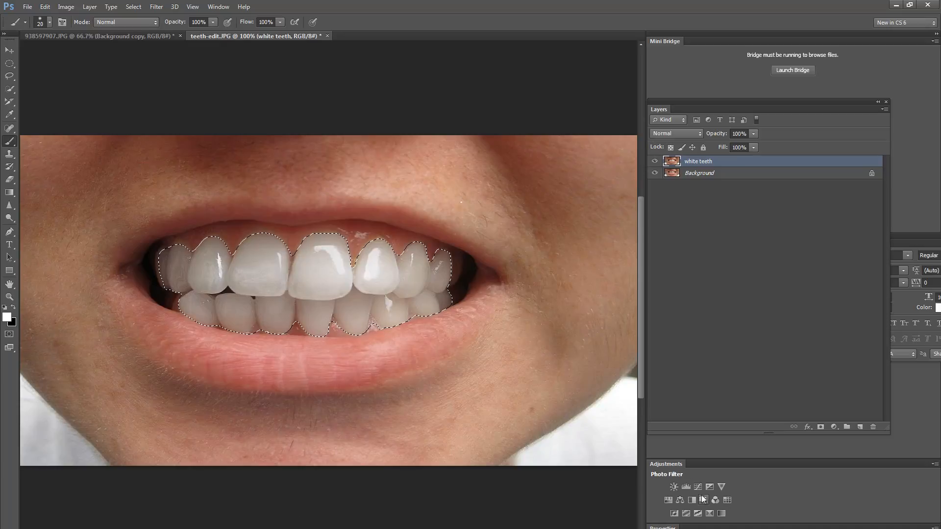
{"action": "key", "text": "ctrl+d"}
Compare the teeth before and after whitening by hiding and showing the white teeth layer
{"action": "key", "text": "ctrl+minus"}
{"action": "key", "text": "ctrl+minus"}
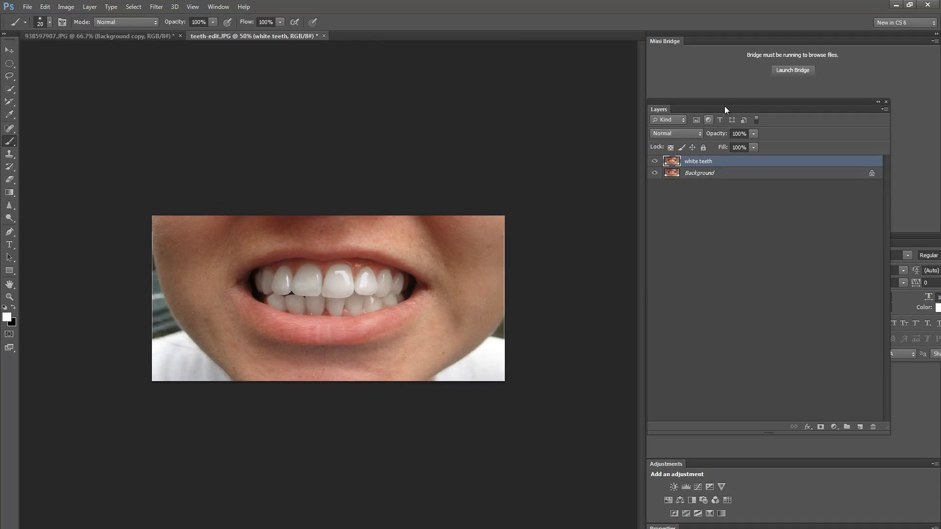
{"action": "left_click", "coordinate": [655, 161]}
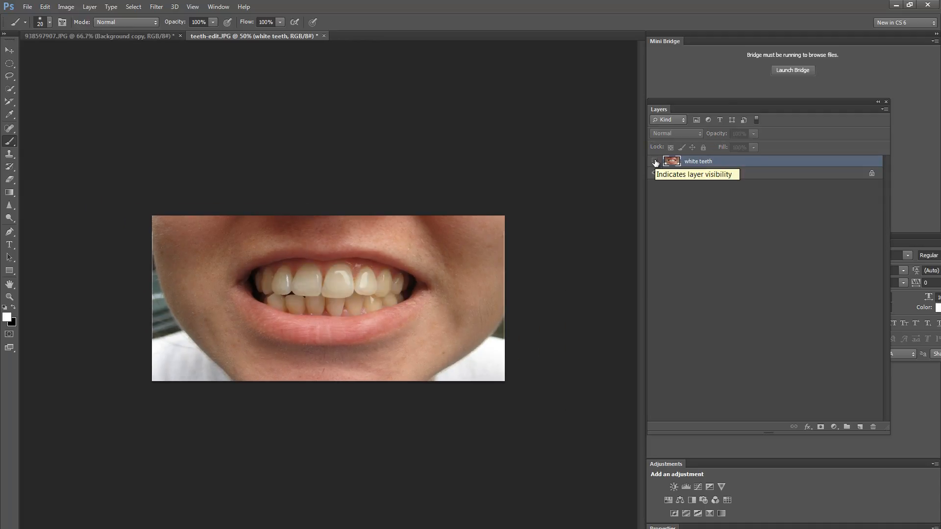
{"action": "left_click", "coordinate": [655, 161]}
{"action": "left_click", "coordinate": [655, 162]}
{"action": "left_click", "coordinate": [655, 162]}
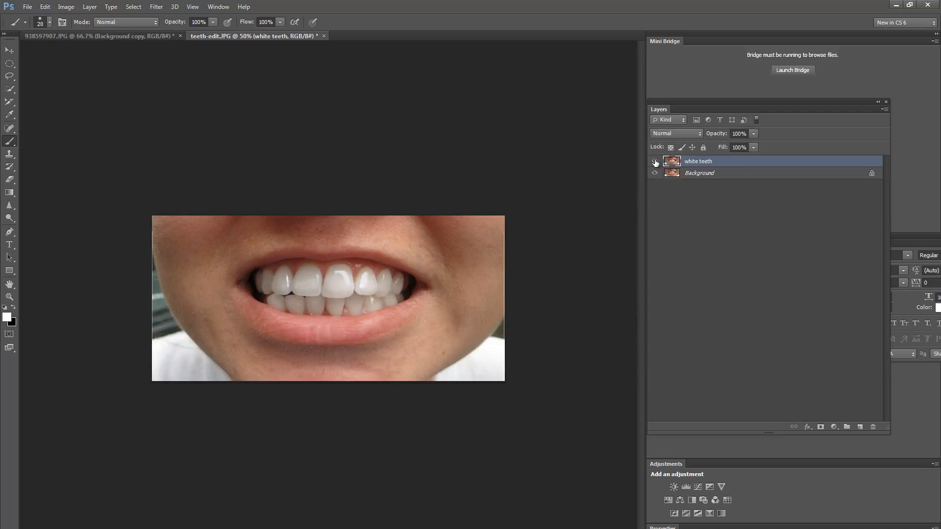